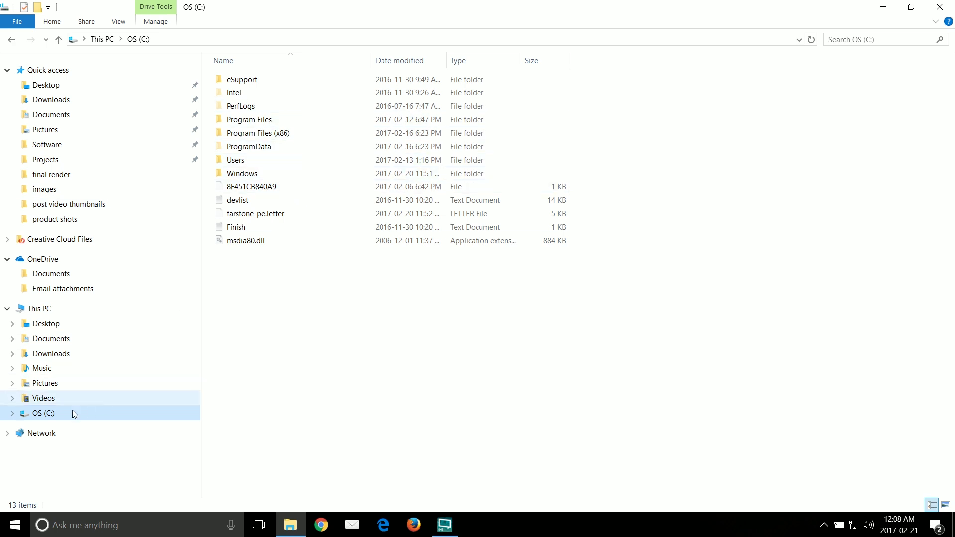
Step: Check OS (C:) properties (149 GB used of 930 GB), then search Start for disk management
right_click(48, 416)
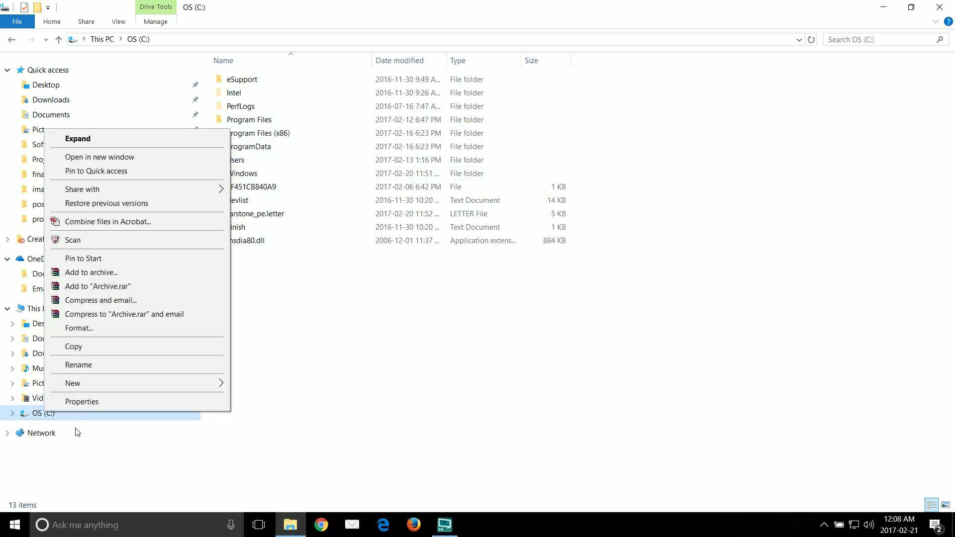
left_click(90, 403)
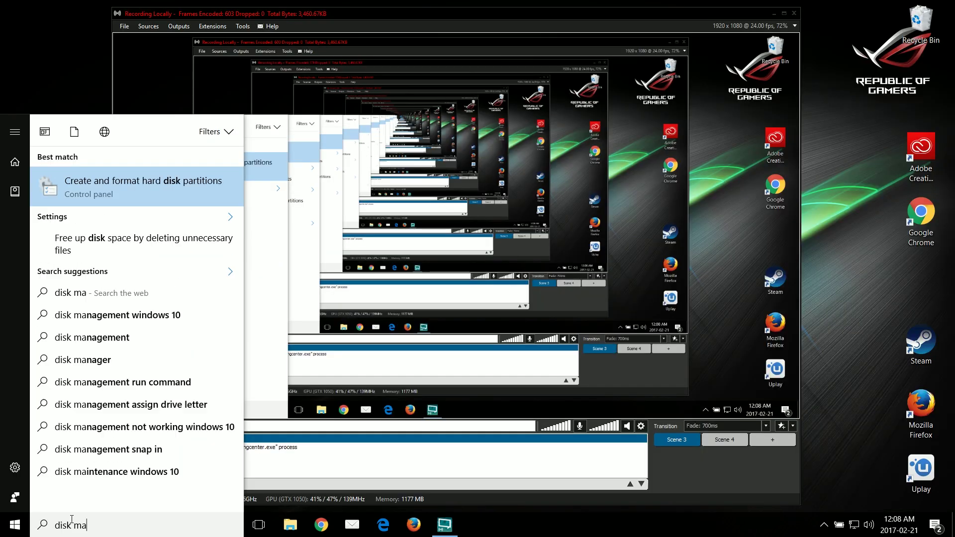
type("n")
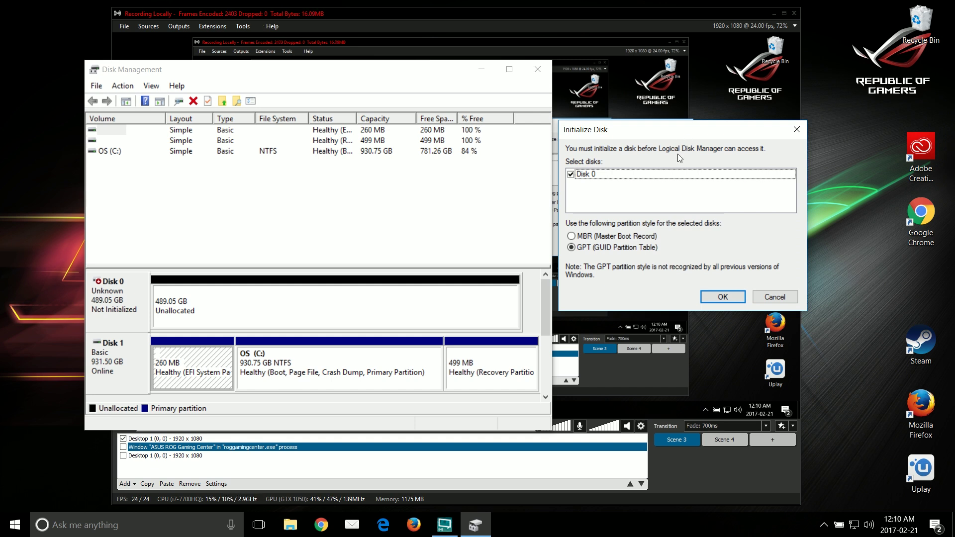
Step: Initialize Disk 0 with GPT and maximize the Disk Management window
left_click(718, 300)
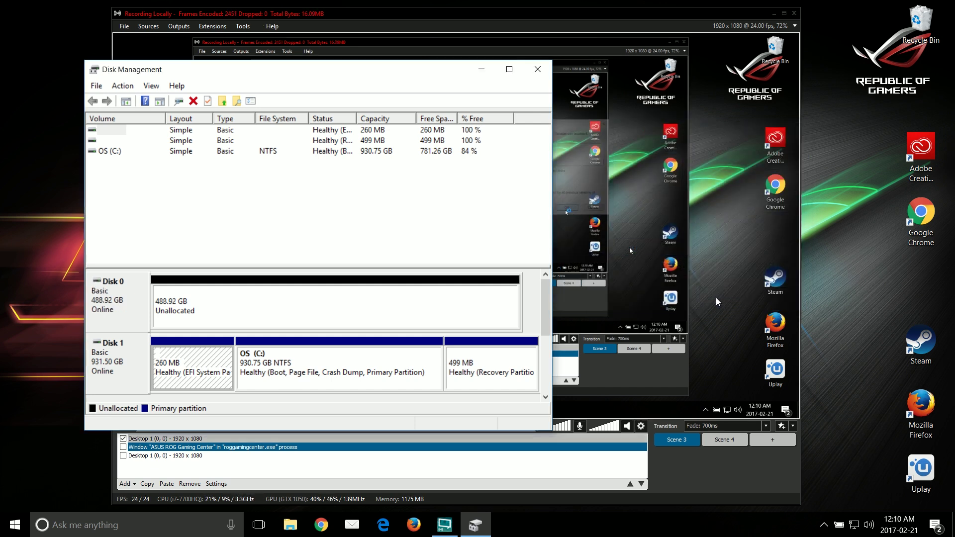
key("super+Up")
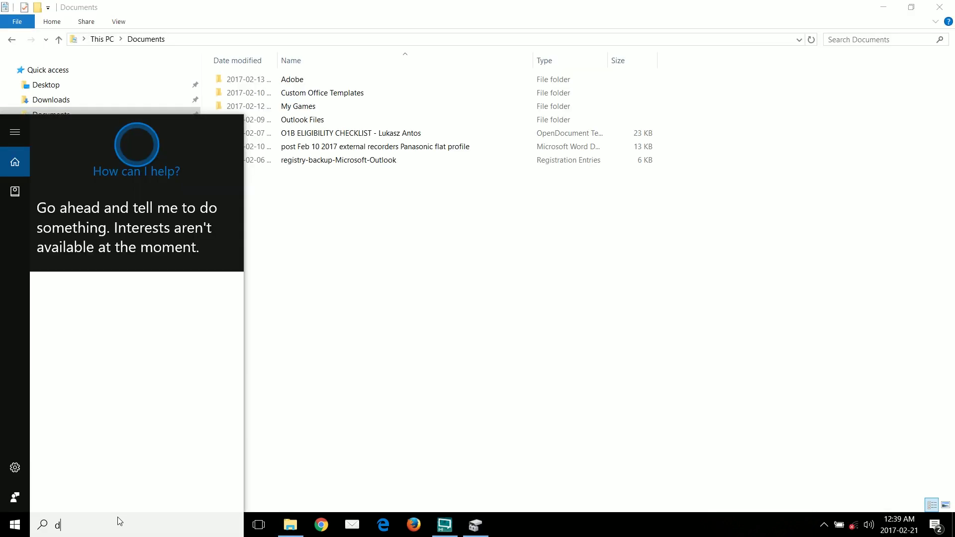
Step: Open Optimize Drives with a 'defrag' search and start optimizing OS (C:)
type("defrag")
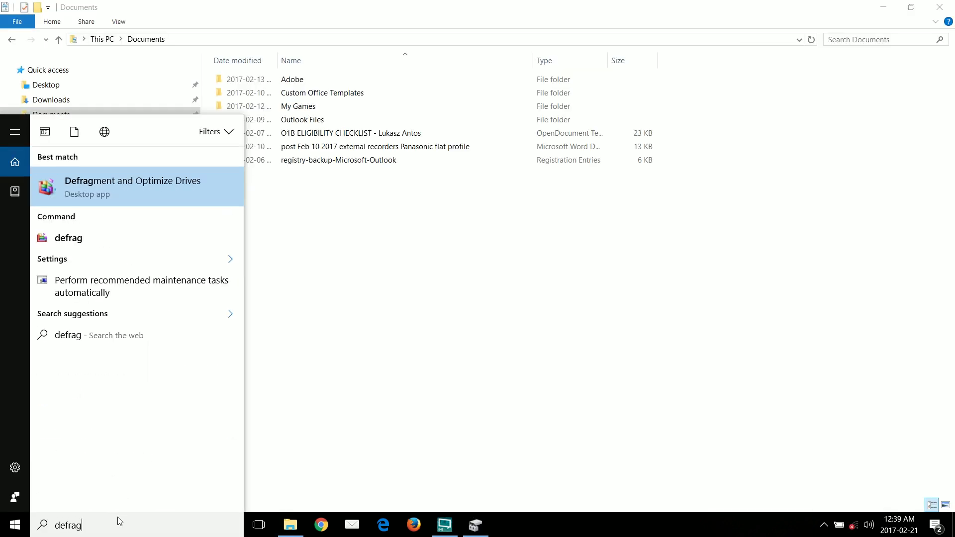
key("Return")
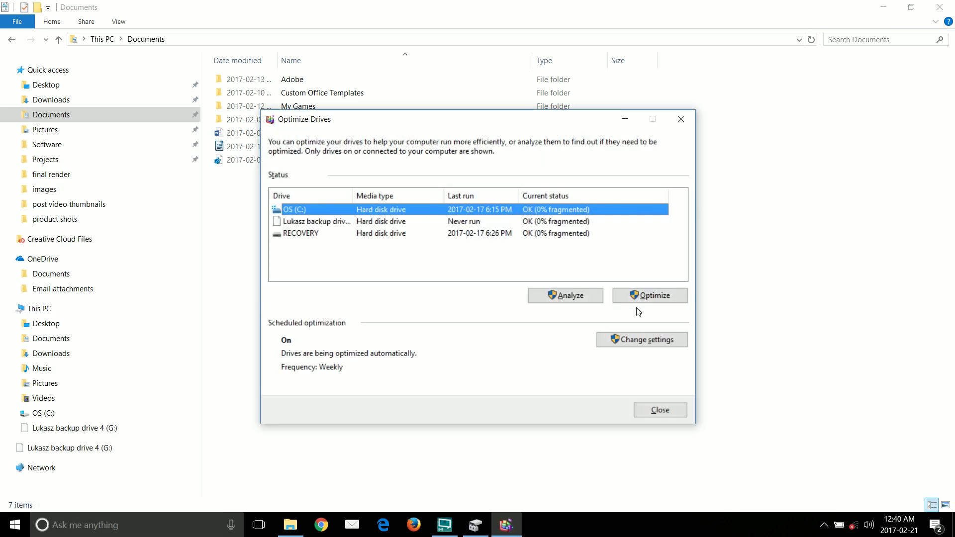
left_click(640, 295)
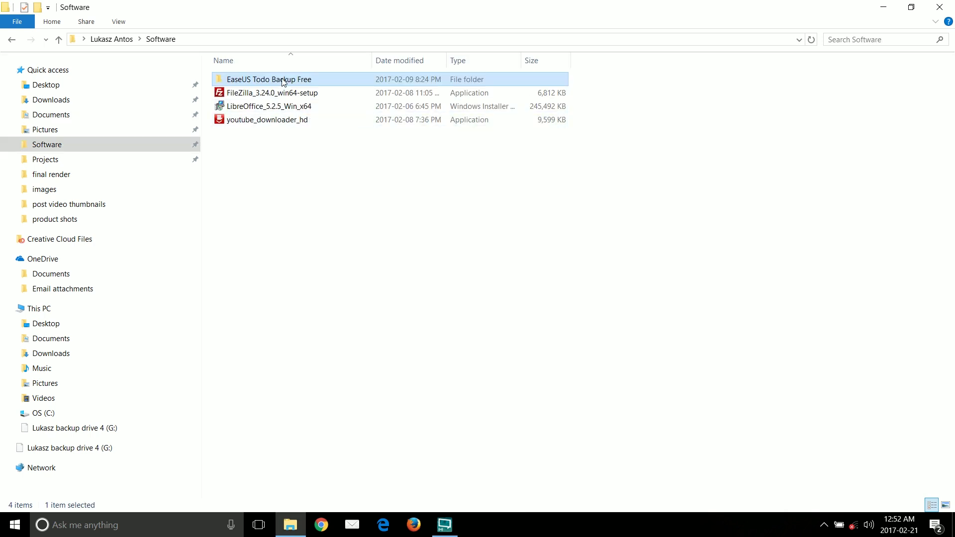
Step: Install EaseUS Todo Backup Free 10.0 from tb_free with default folders and options, then launch it
double_click(283, 82)
double_click(243, 84)
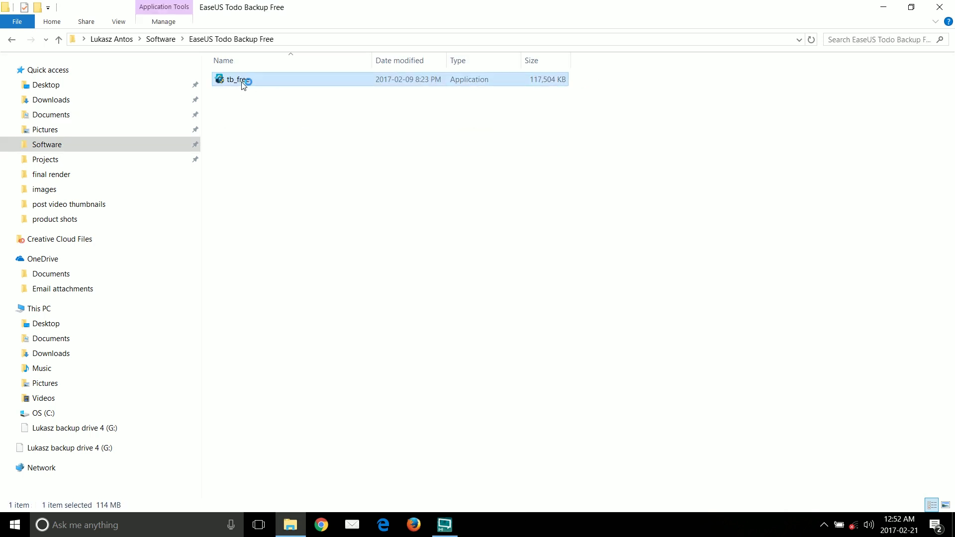
left_click(483, 291)
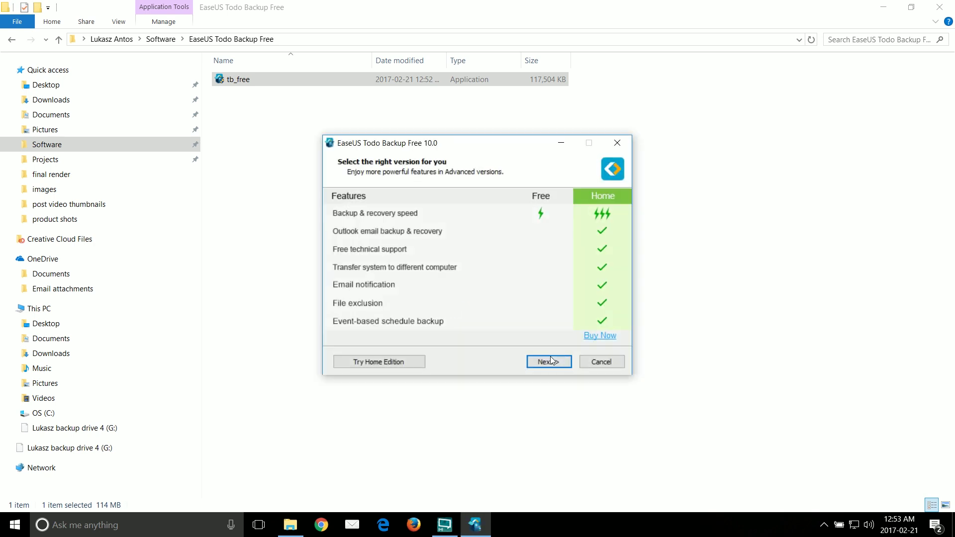
left_click(550, 361)
left_click(550, 363)
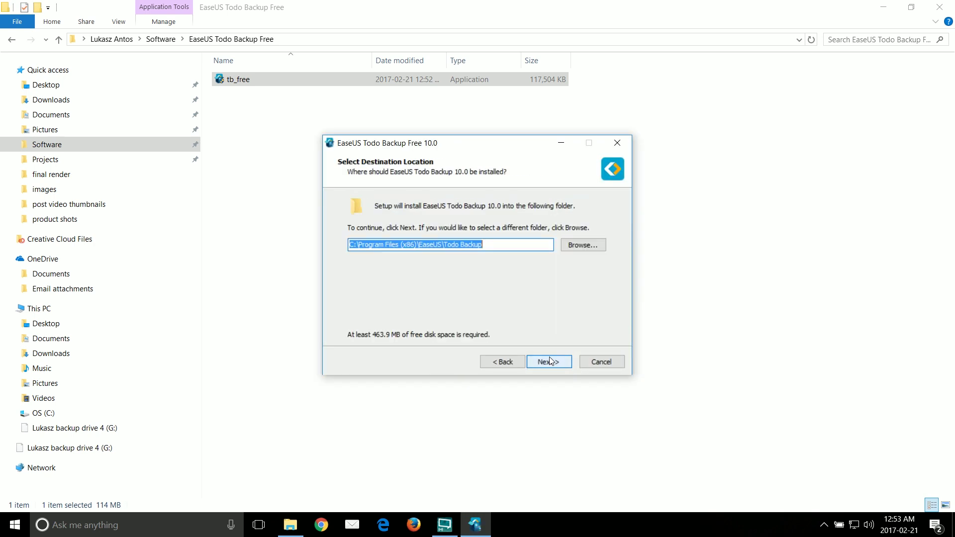
left_click(562, 362)
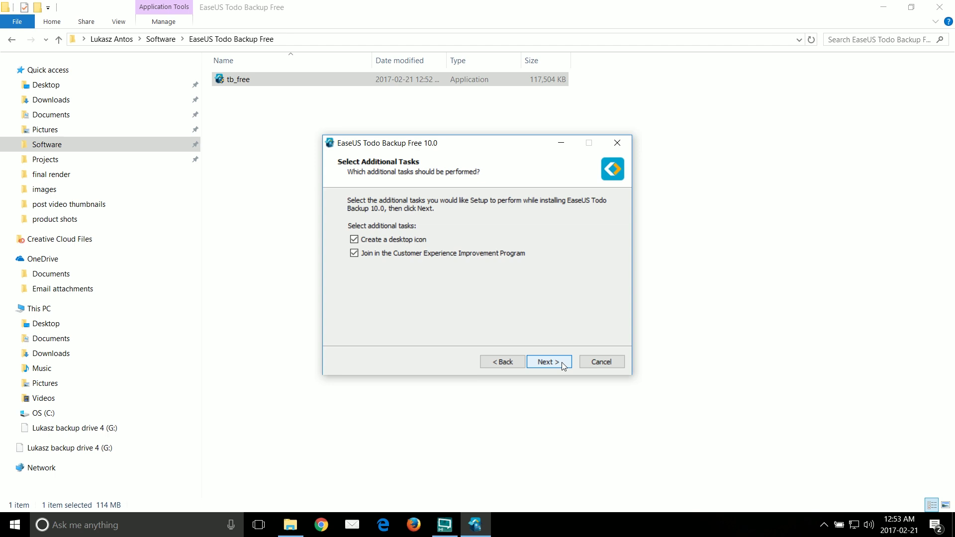
left_click(562, 362)
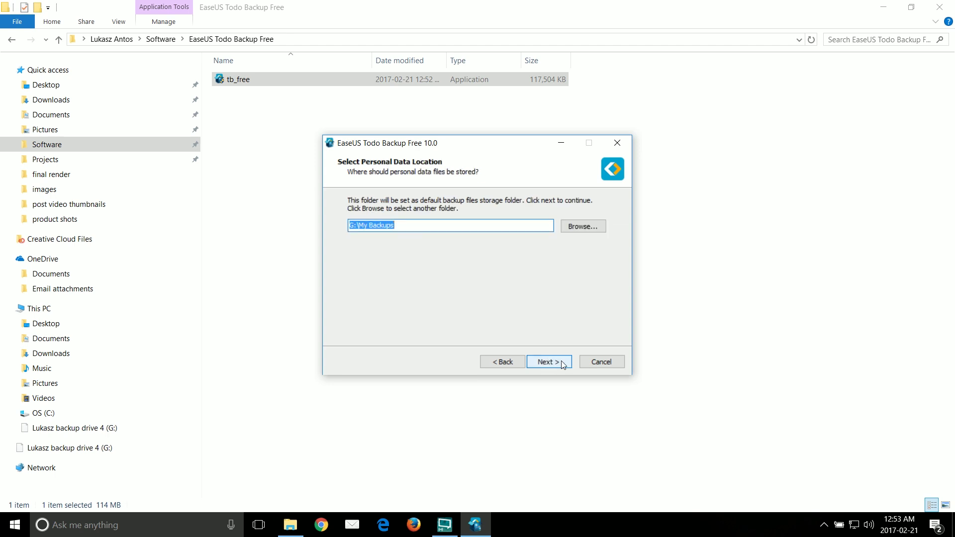
left_click(562, 362)
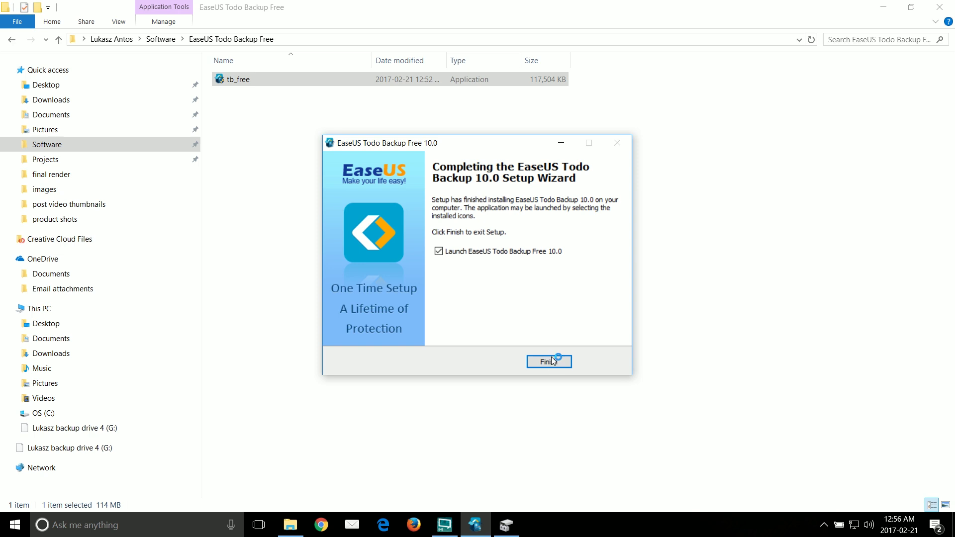
left_click(552, 360)
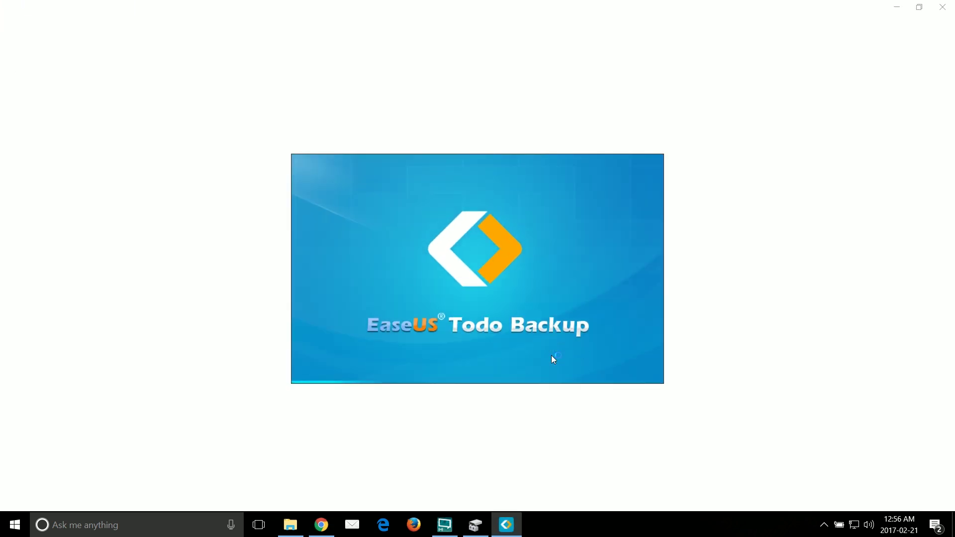
Step: Close the extra browser tab that opened after setup
left_click(288, 11)
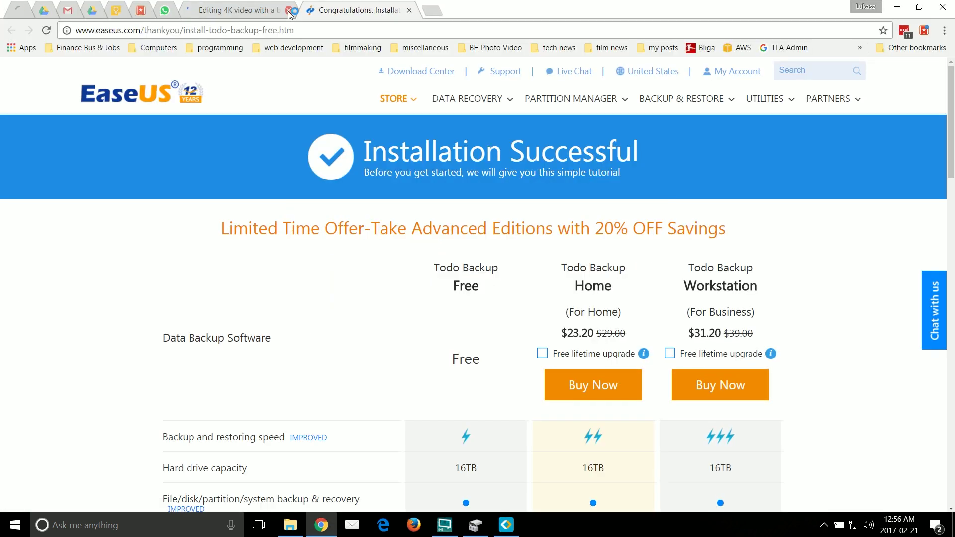
scroll(372, 288, "down", 3)
scroll(371, 288, "down", 2)
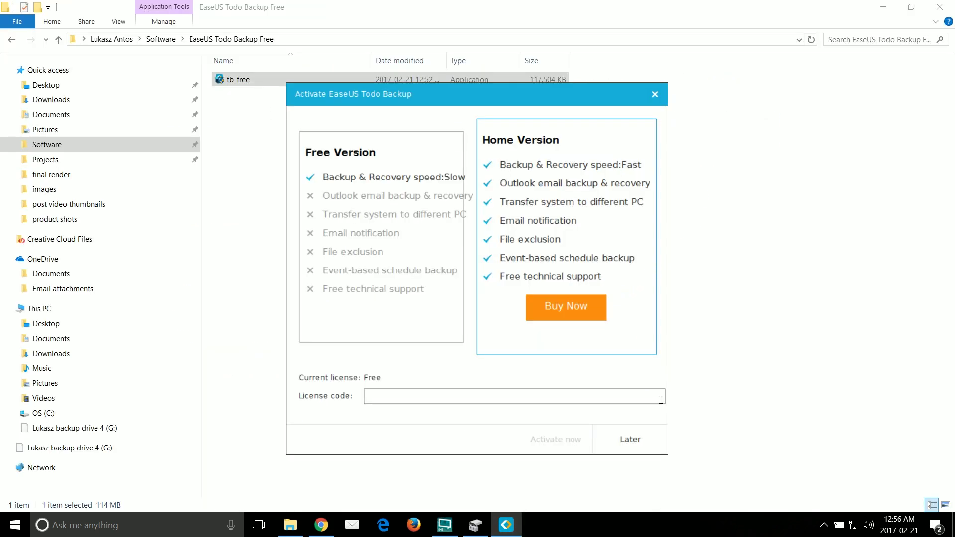
Step: Skip activation and start a System Clone to Hard disk 0, optimized for SSD
left_click(637, 440)
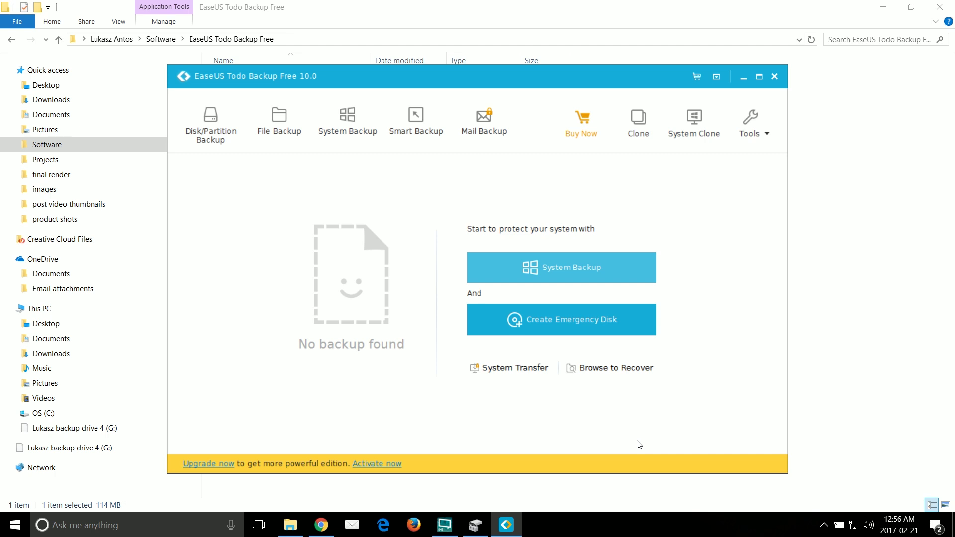
left_click(701, 130)
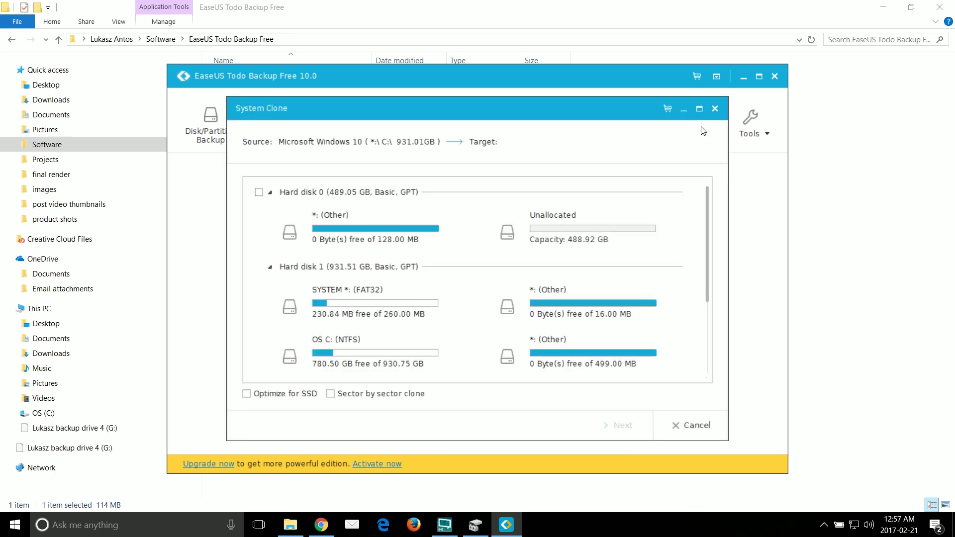
left_click(259, 192)
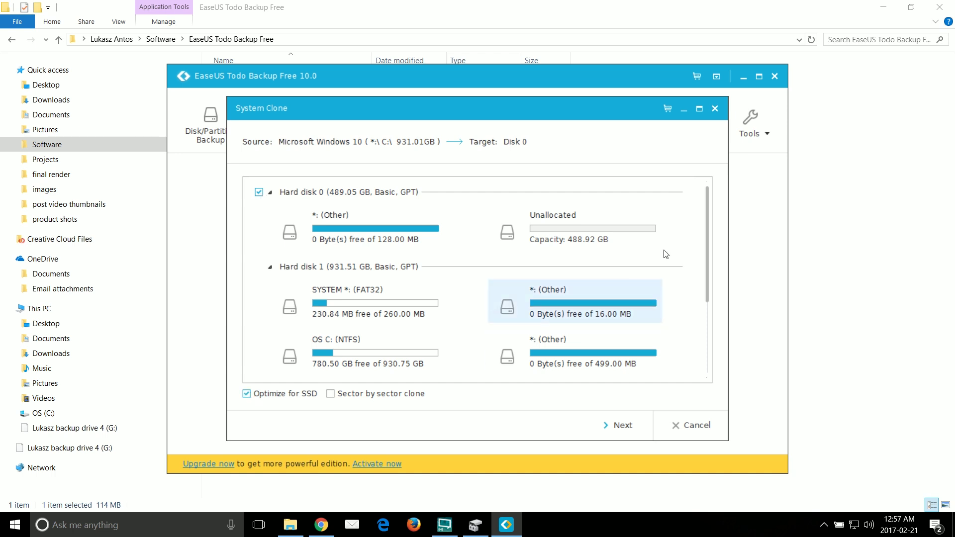
left_click(623, 427)
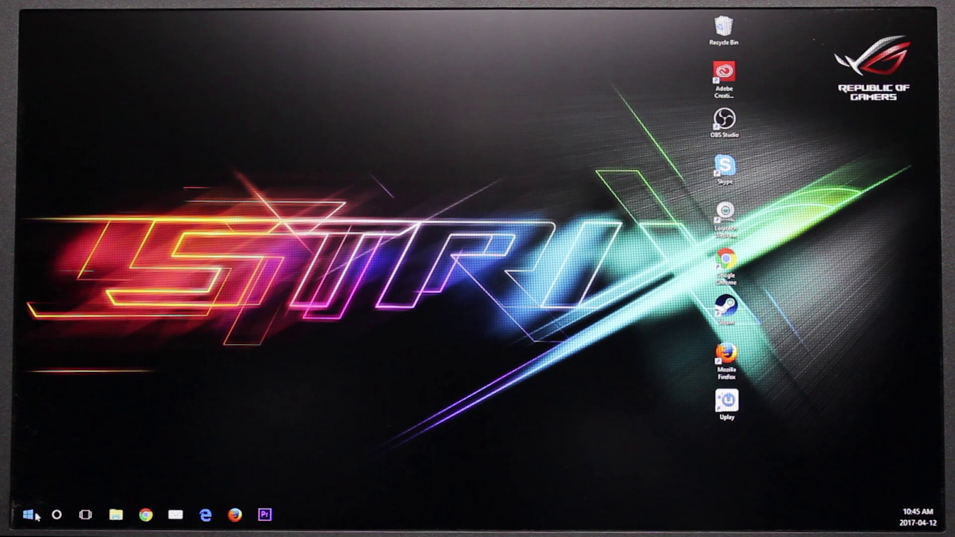
Step: Shut down the computer from the Start menu
left_click(28, 515)
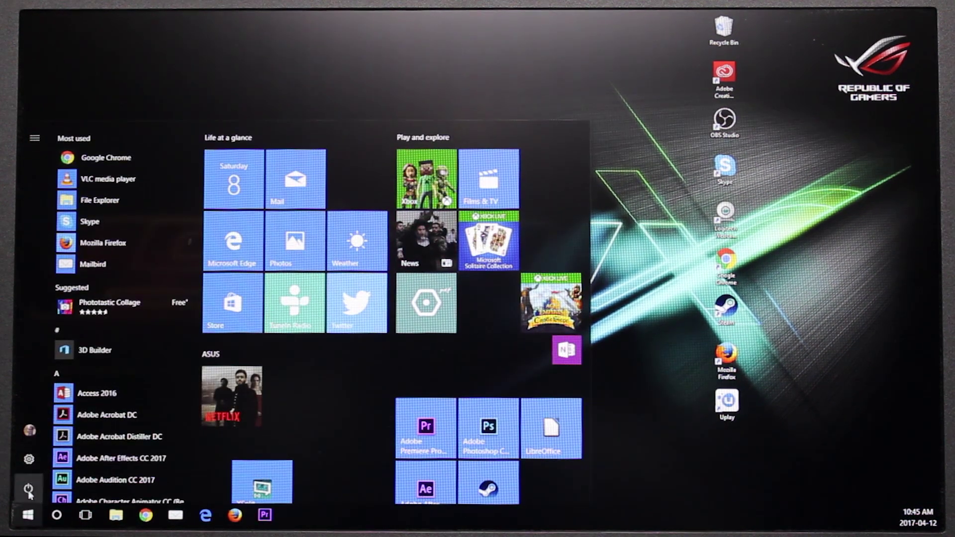
left_click(28, 487)
left_click(51, 443, "shift")
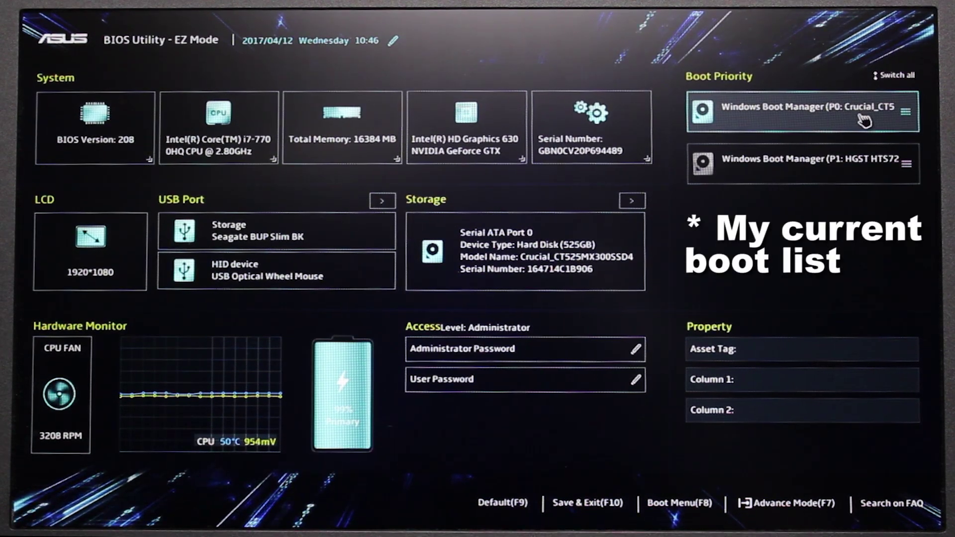
Step: Move the Crucial SSD's Windows Boot Manager above HGST in boot priority and save
left_click_drag(859, 115, 845, 170)
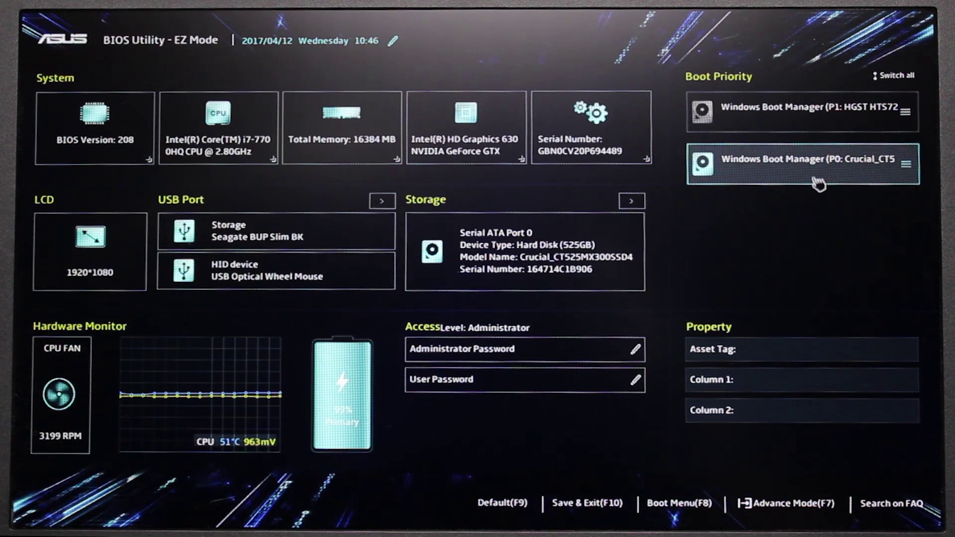
left_click_drag(815, 167, 810, 149)
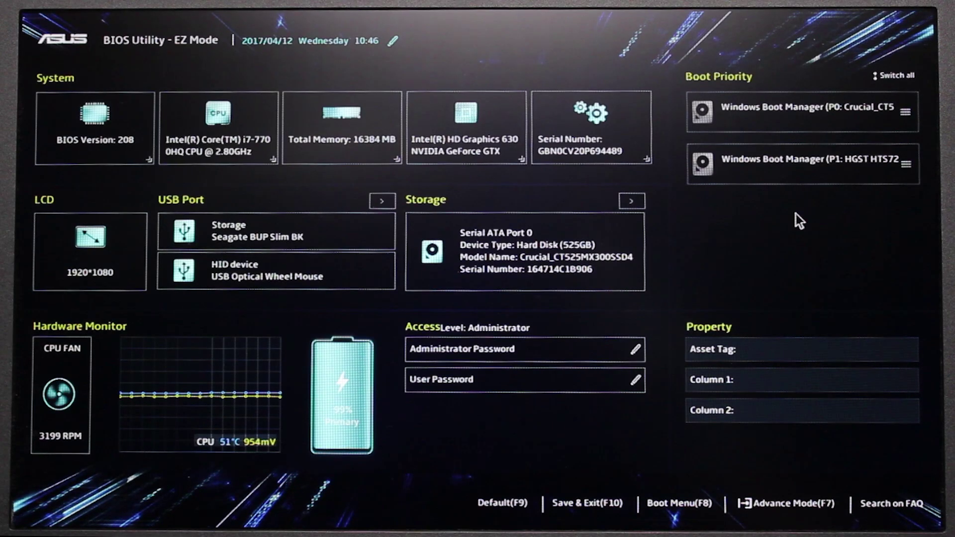
left_click(602, 504)
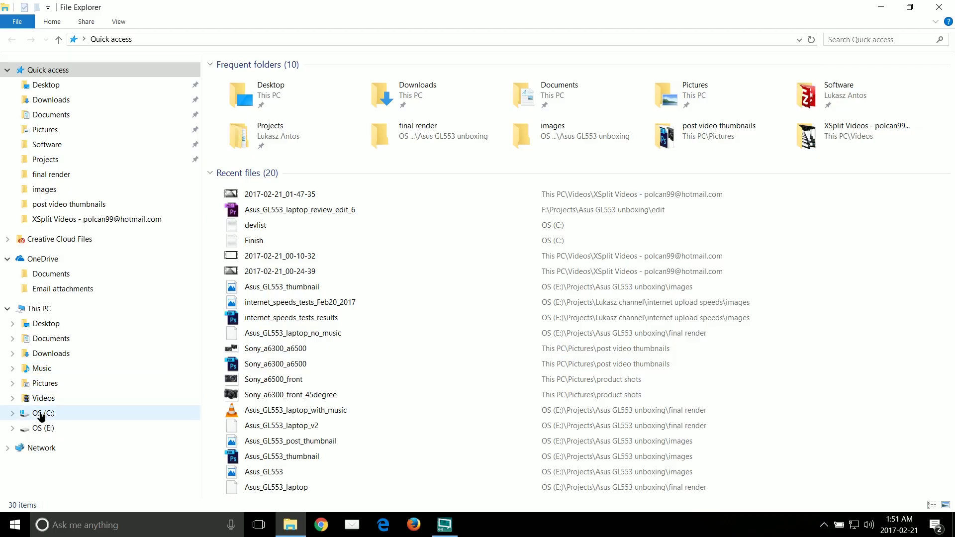
Step: View the properties of drives OS (C:) and OS (E:)
left_click(43, 413)
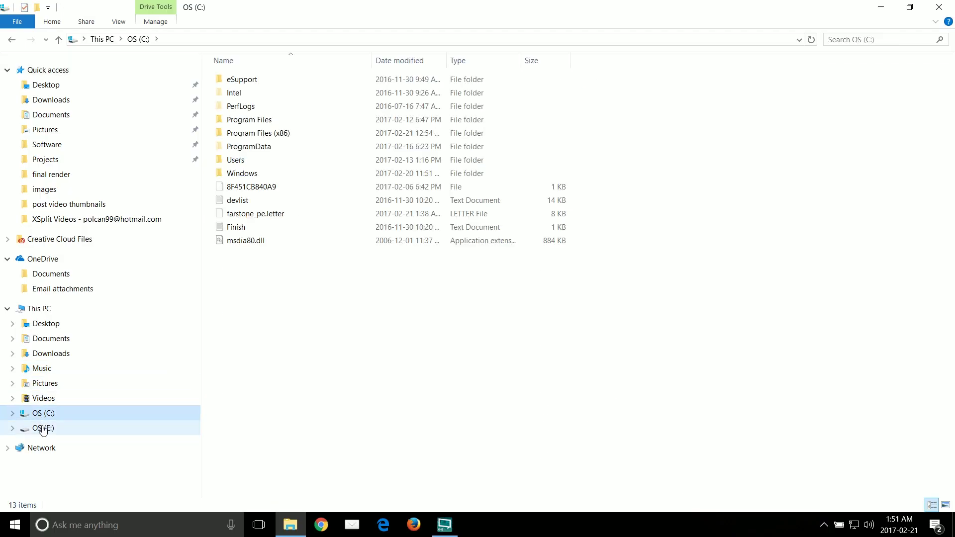
right_click(78, 415)
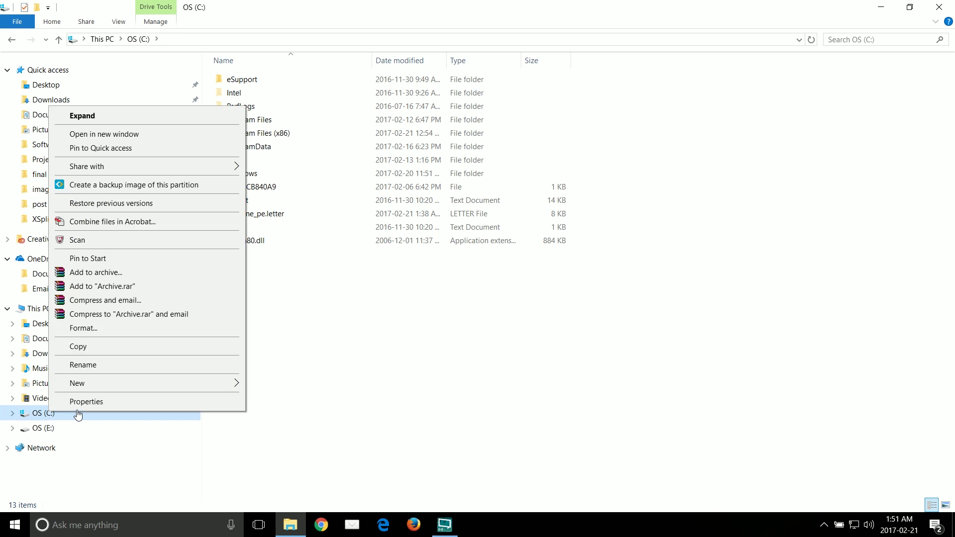
left_click(85, 401)
left_click(182, 494)
left_click(48, 429)
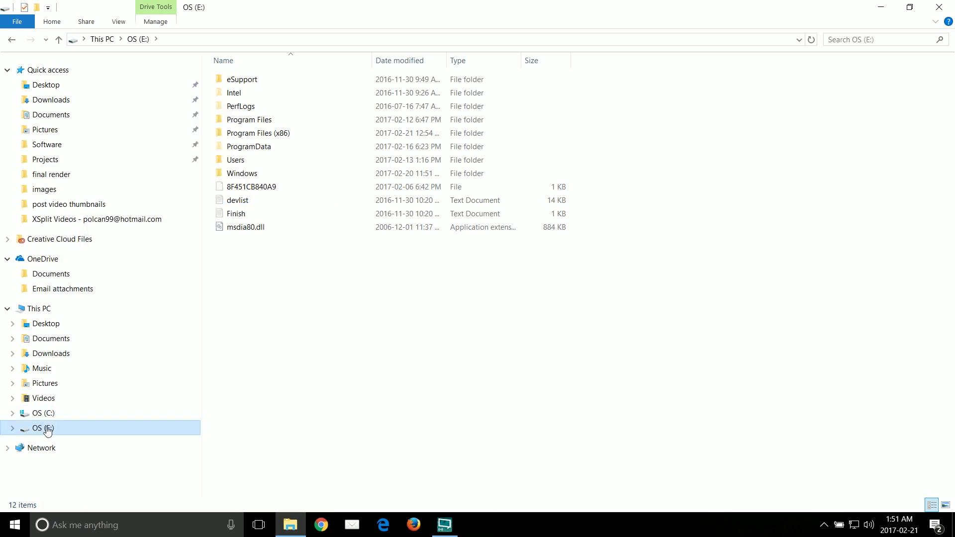
right_click(48, 429)
left_click(100, 418)
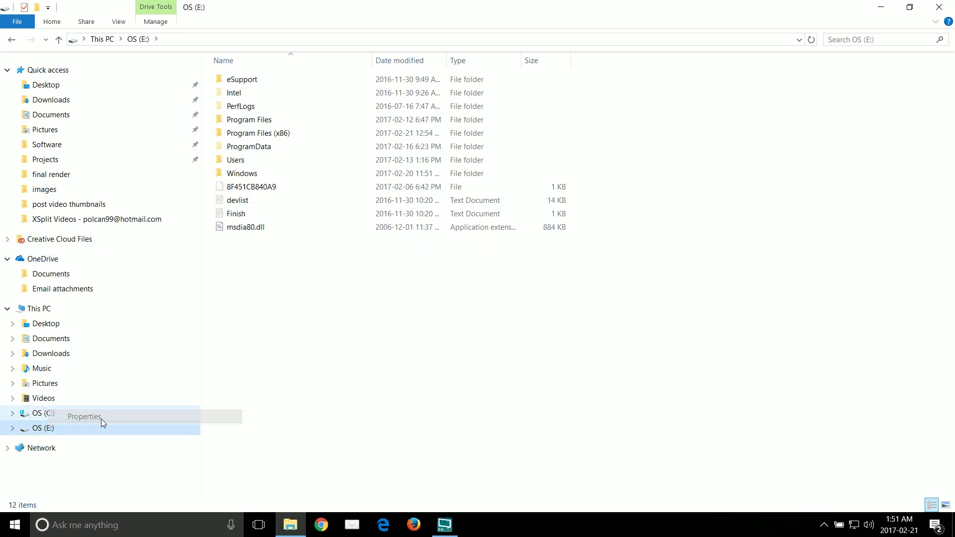
key("Escape")
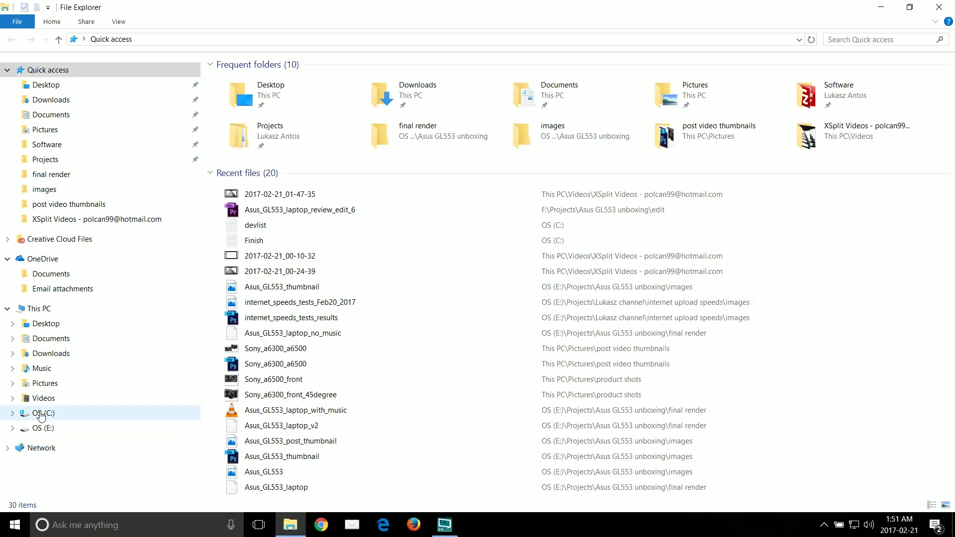
Step: Compare the contents of C: and E:, checking the Videos and Documents folders
left_click(43, 413)
left_click(43, 426)
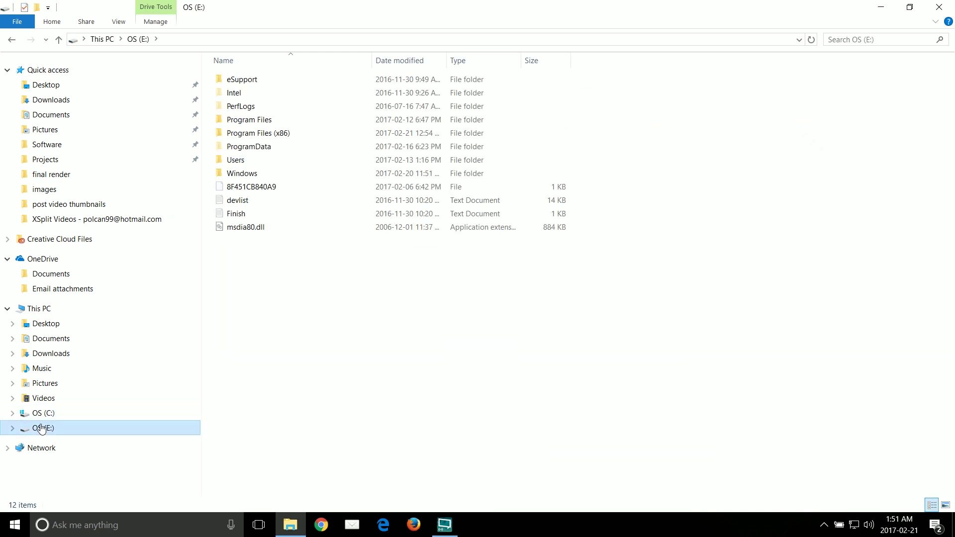
left_click(45, 414)
left_click(45, 429)
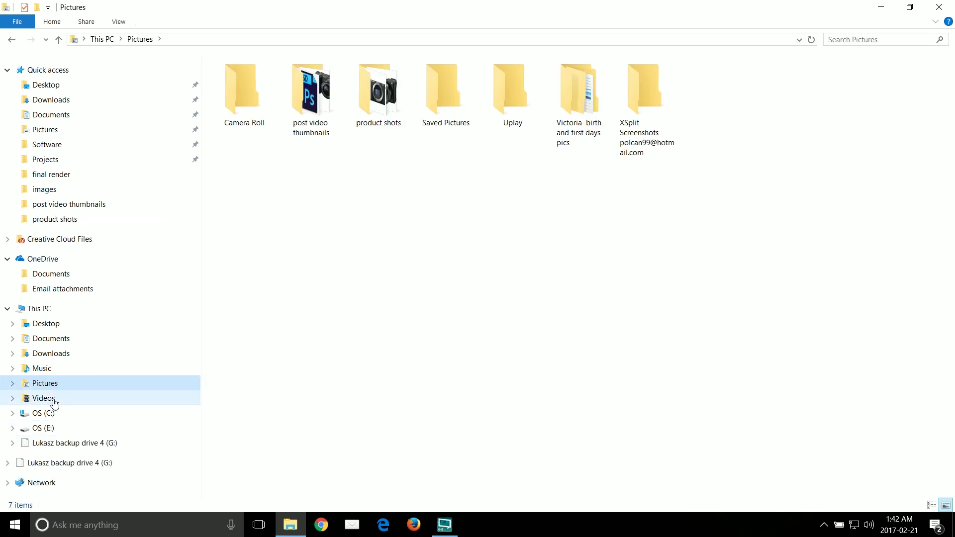
left_click(52, 401)
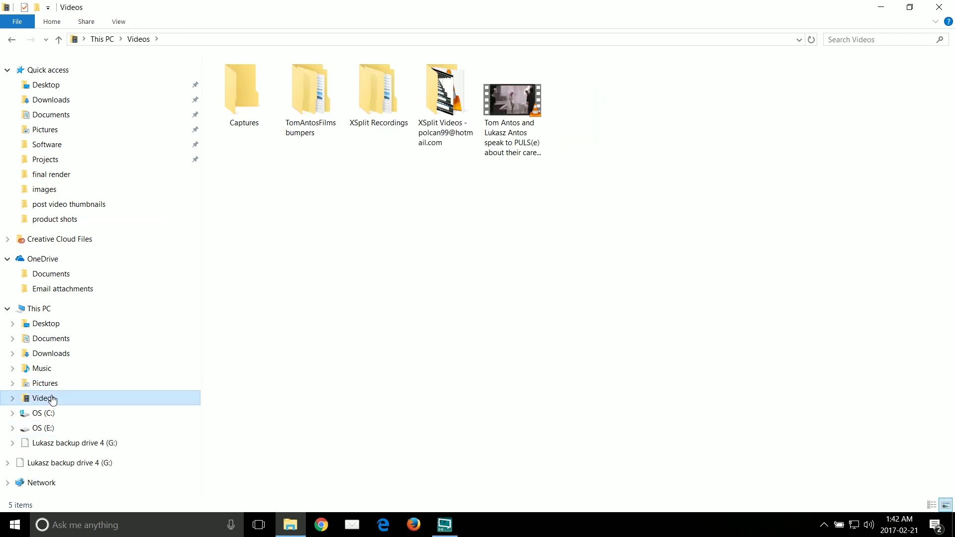
left_click(55, 343)
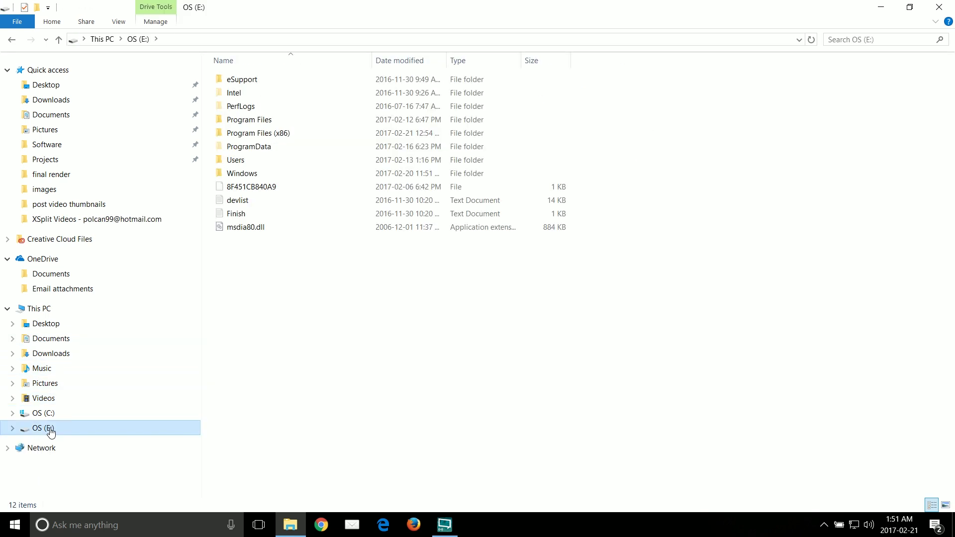
Step: Quick-format drive OS (E:) with the volume label 'Data'
right_click(47, 429)
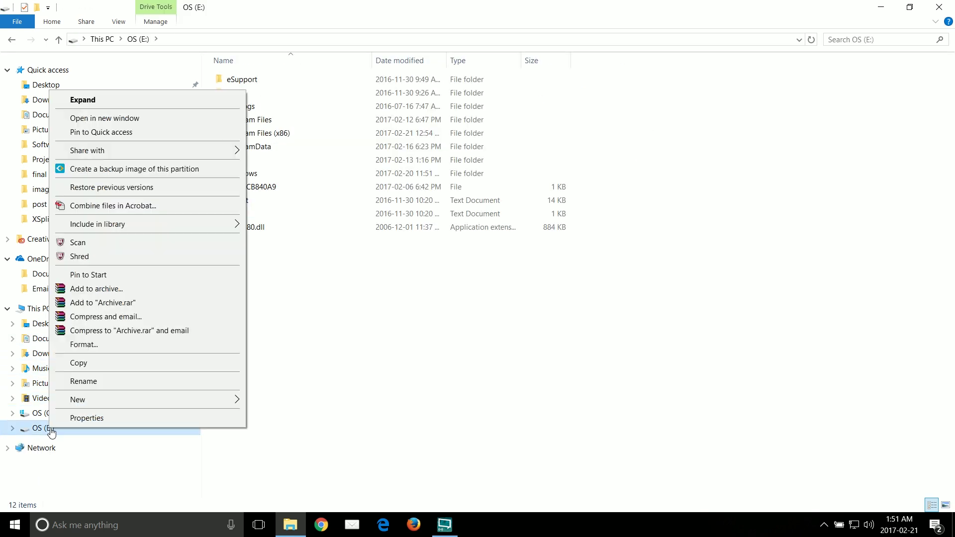
left_click(108, 343)
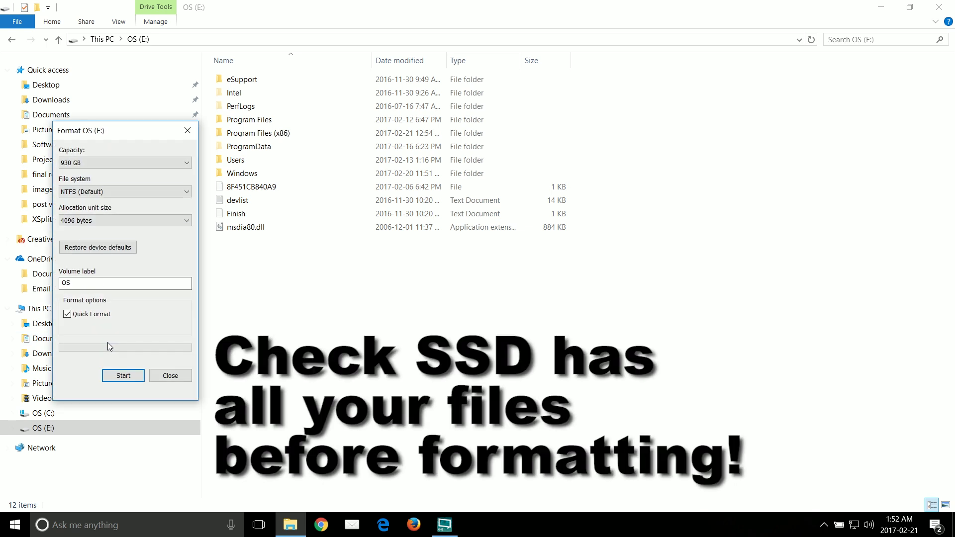
key("Tab")
key("Tab")
key("Tab")
key("Tab")
left_click(133, 375)
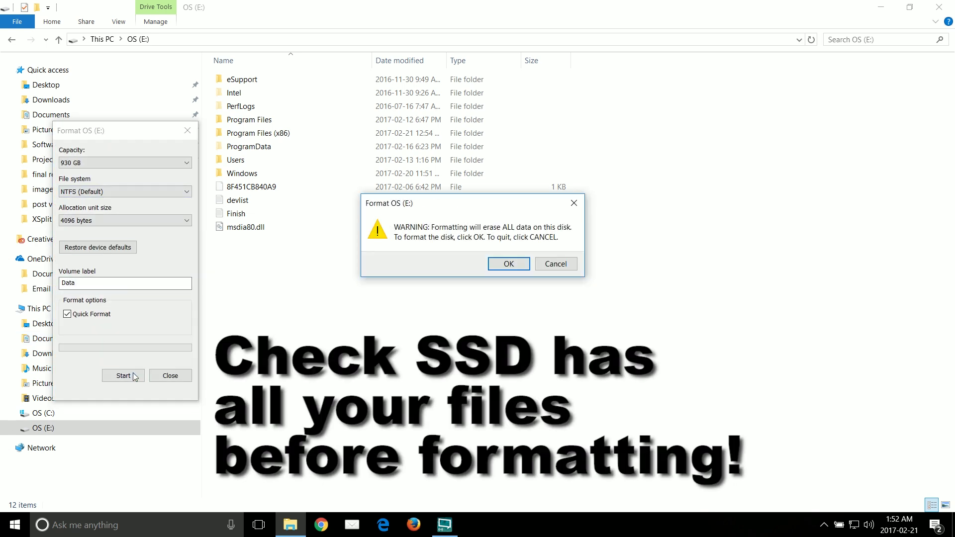
left_click(508, 263)
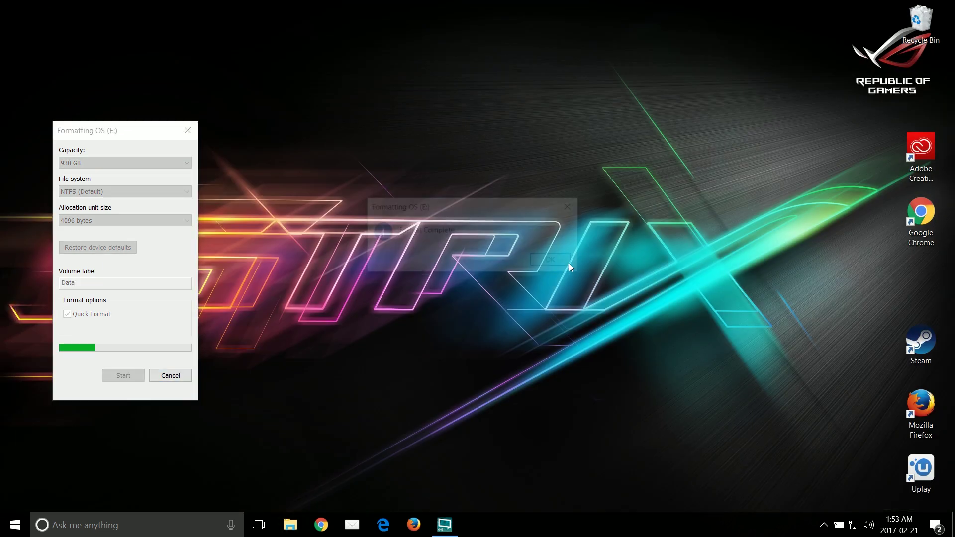
left_click(549, 259)
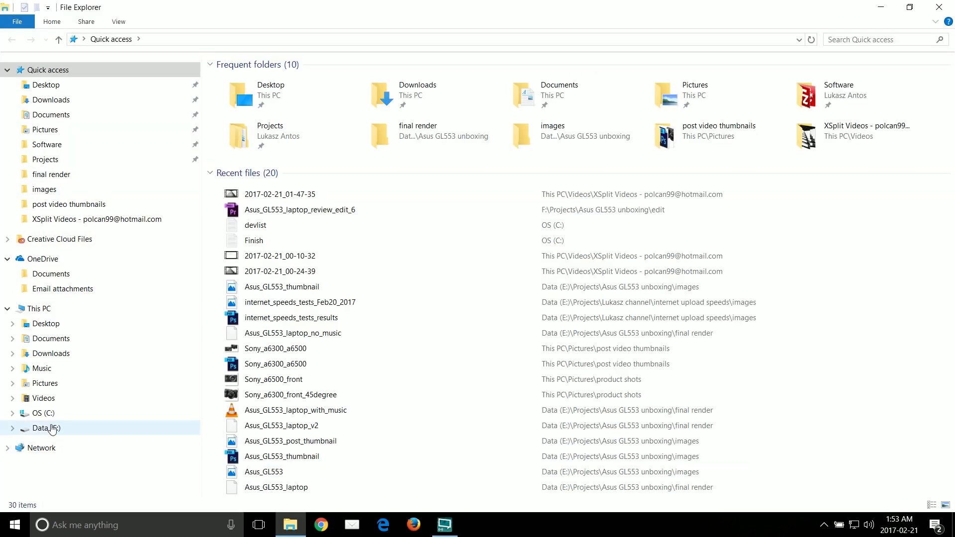
Step: Check the capacity and usage of Data (E:) and OS (C:) in Properties
right_click(49, 431)
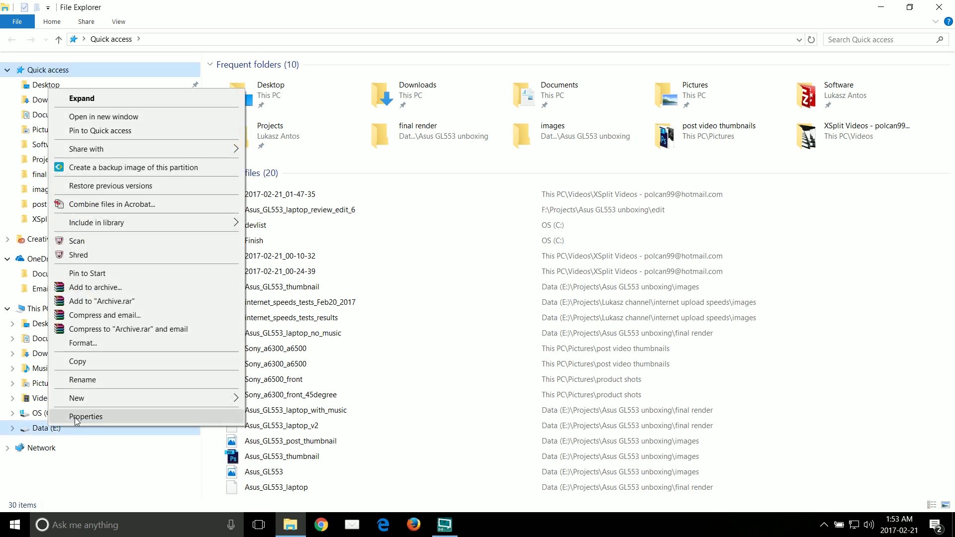
left_click(77, 420)
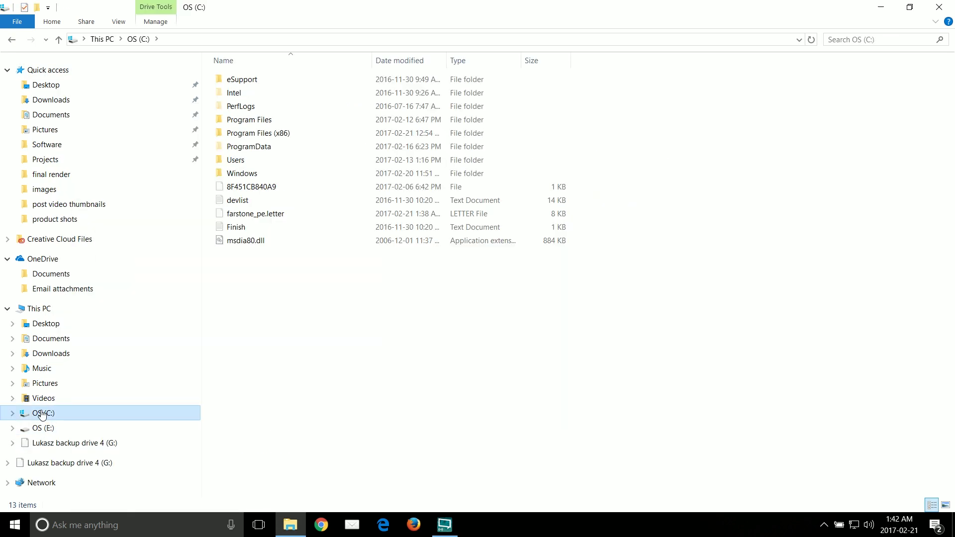
right_click(42, 412)
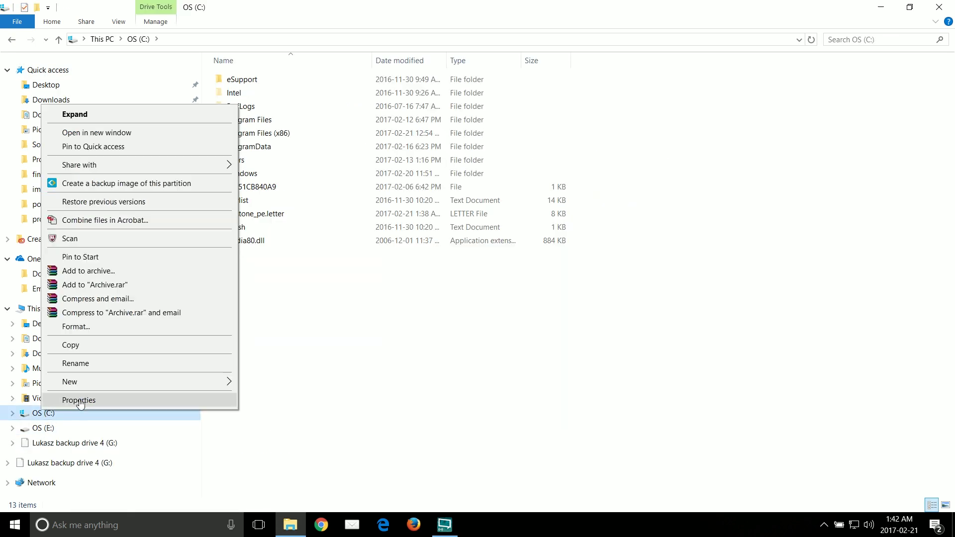
left_click(79, 401)
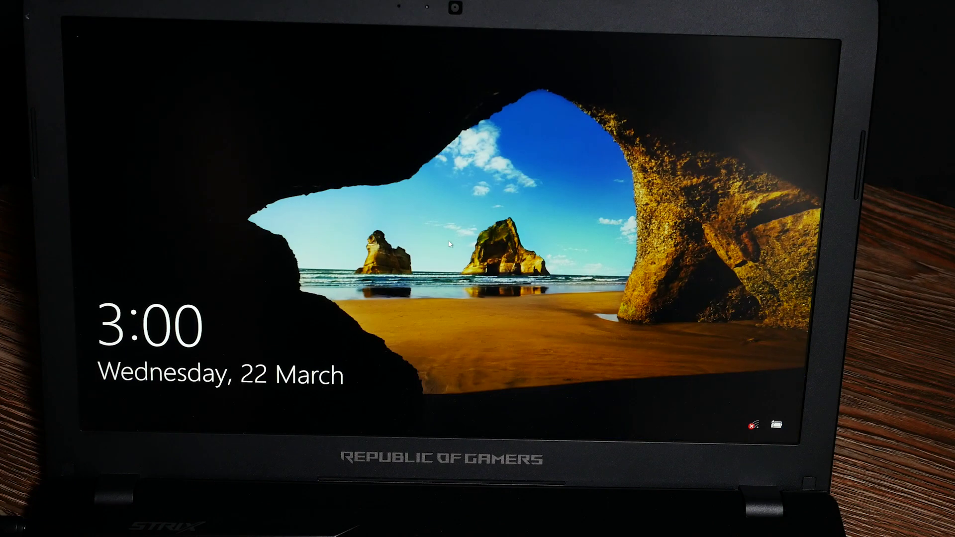
Step: Dismiss the Windows lock screen to sign in
left_click(449, 244)
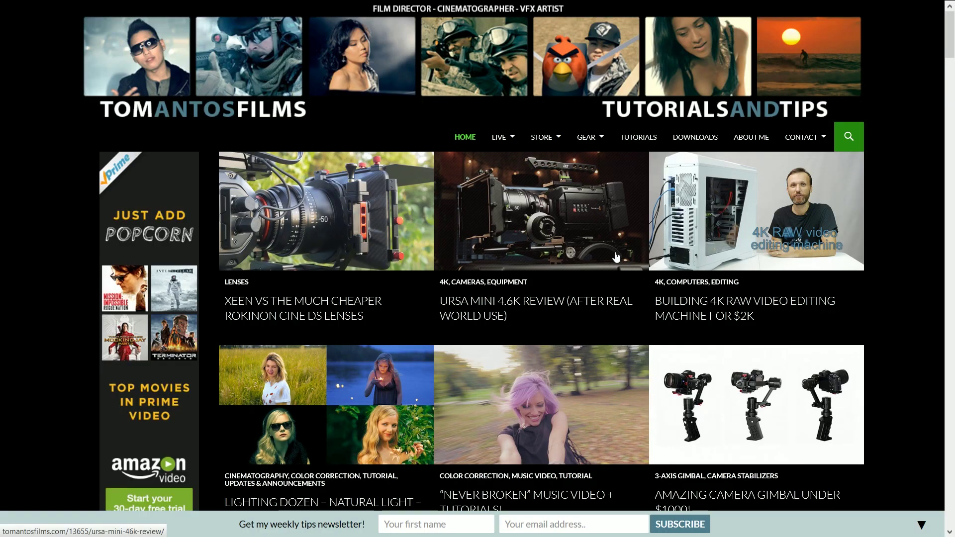
Step: Scroll the film-tutorials home page down to the Montañita Revisited 2017 post
scroll(615, 257, "down", 10)
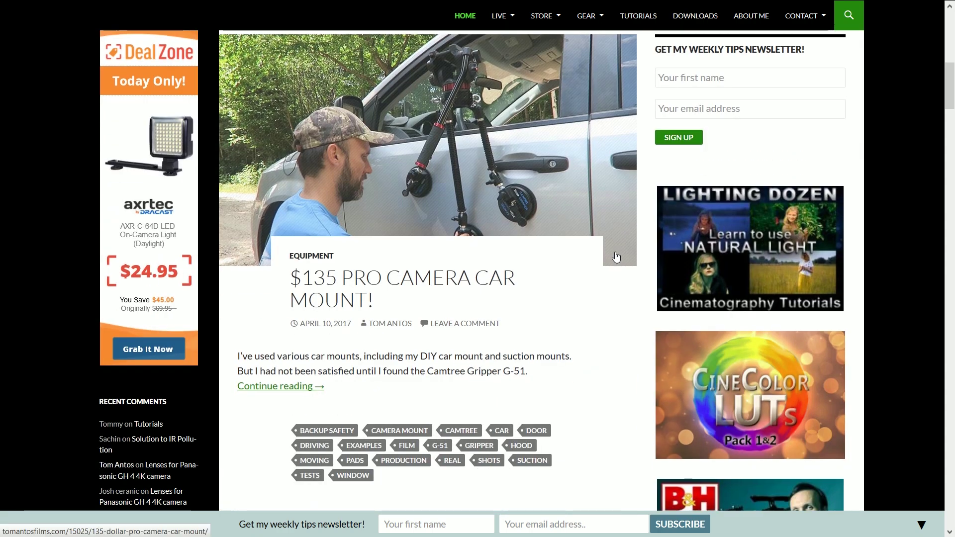
scroll(615, 257, "down", 10)
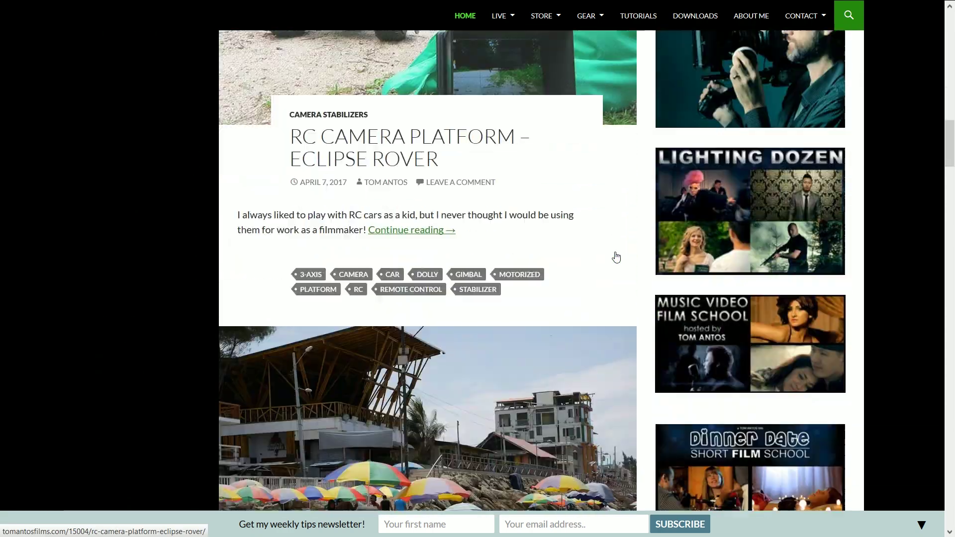
scroll(615, 257, "down", 9)
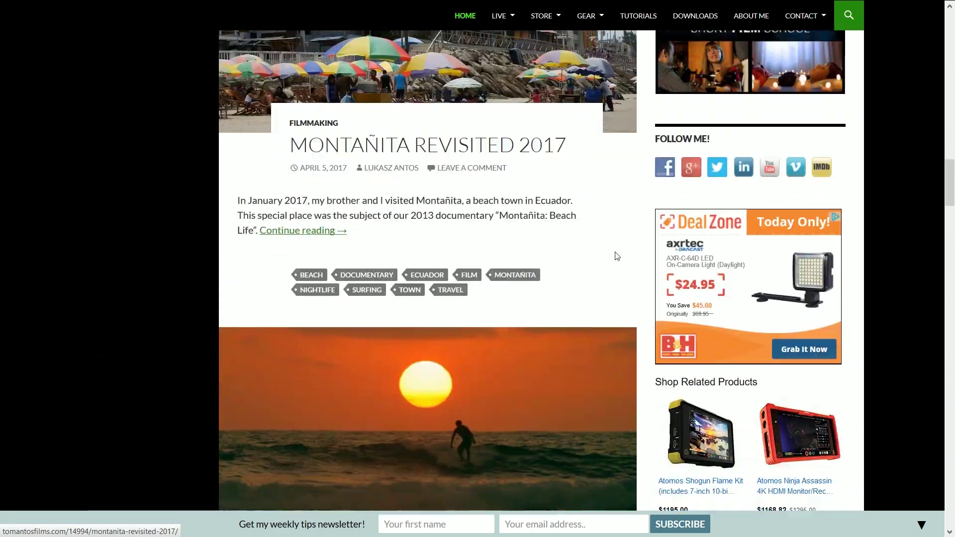